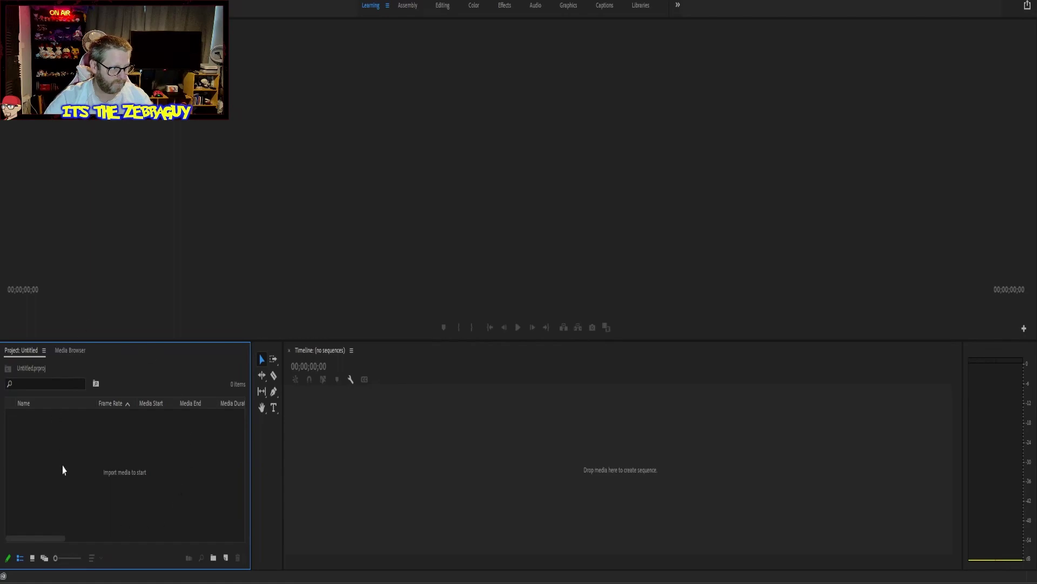
- Start a new sequence from the DSLR 720p60 preset (1280×720, 59.94 fps) and show its settings
left_click(226, 560)
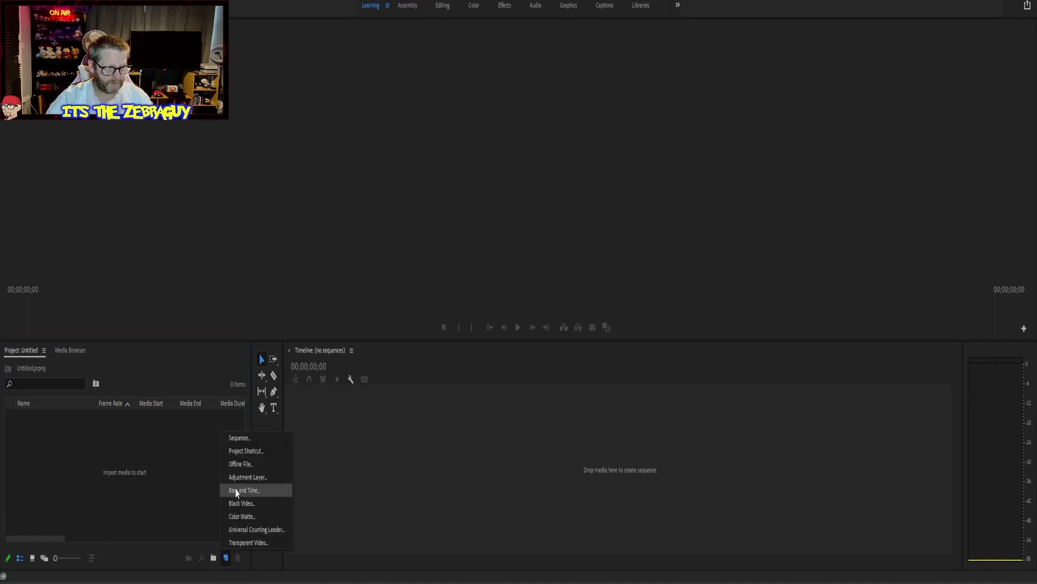
left_click(242, 439)
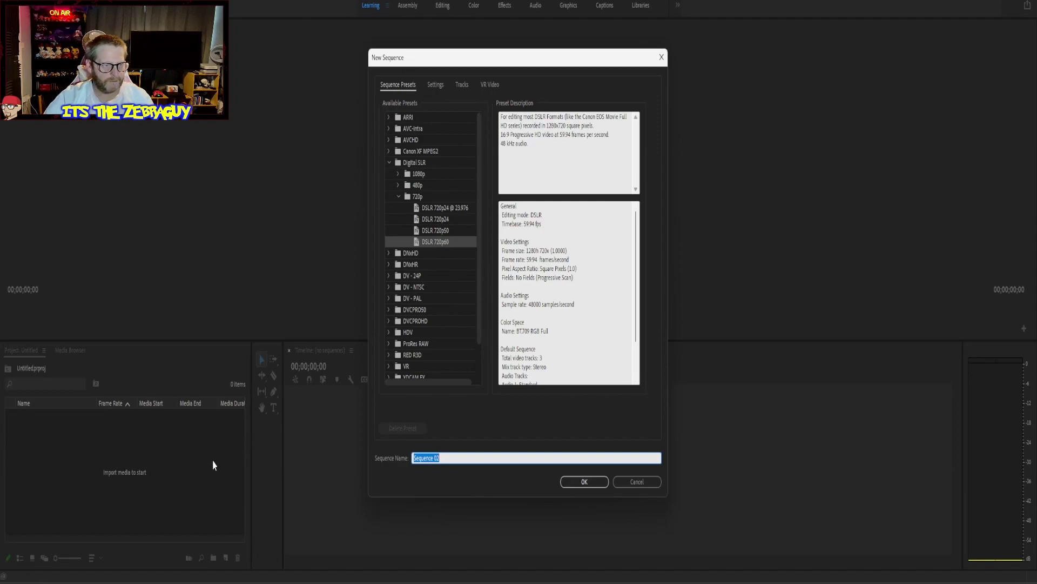
left_click_drag(480, 232, 479, 261)
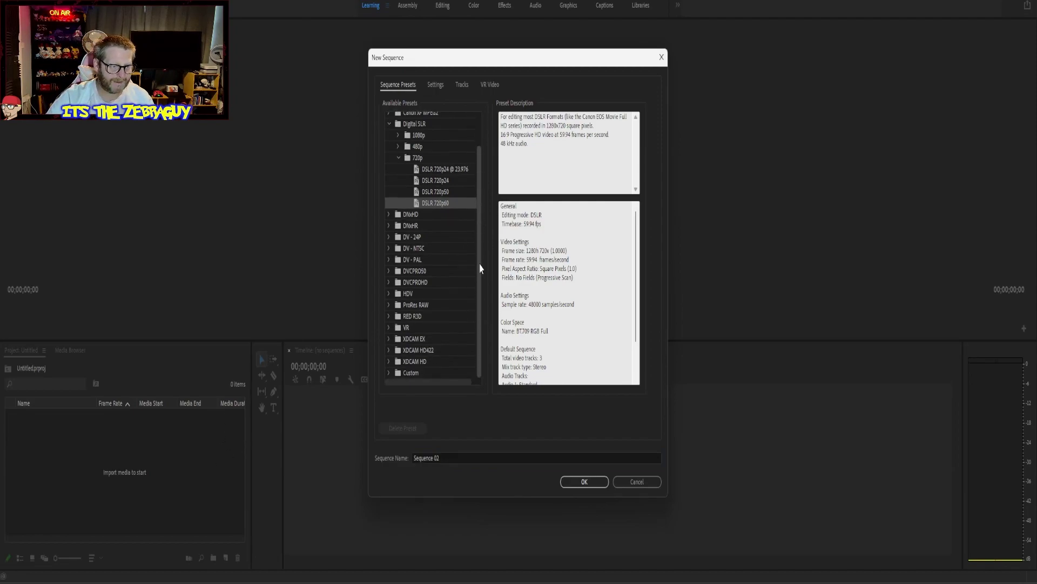
left_click(387, 373)
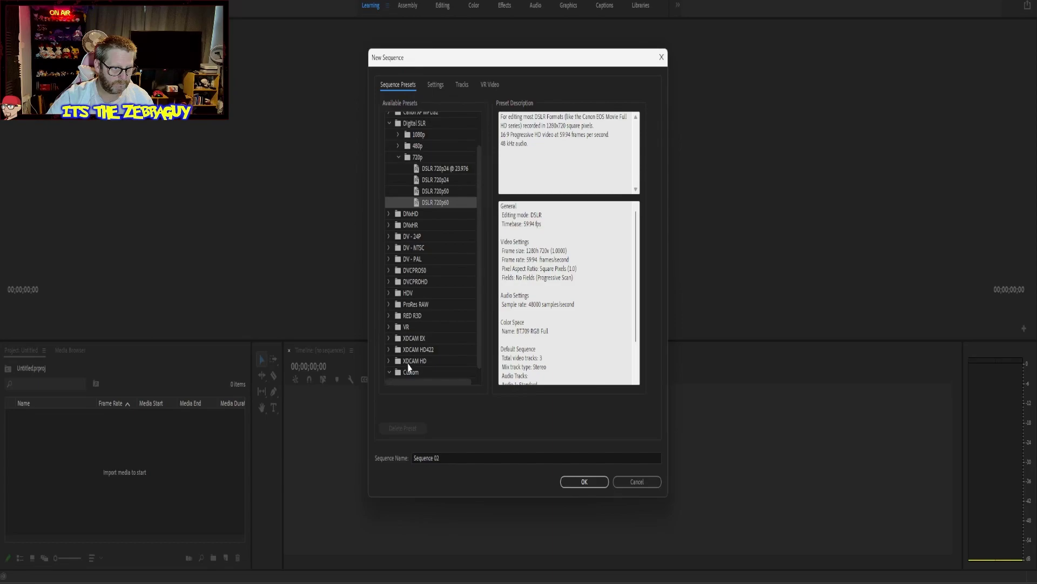
left_click_drag(479, 301, 479, 331)
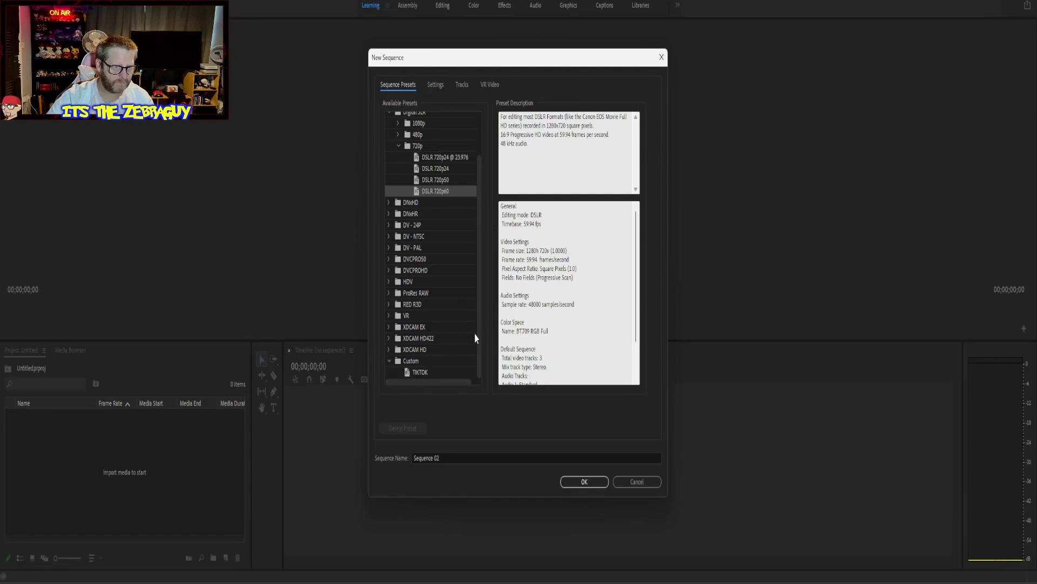
left_click_drag(480, 336, 482, 301)
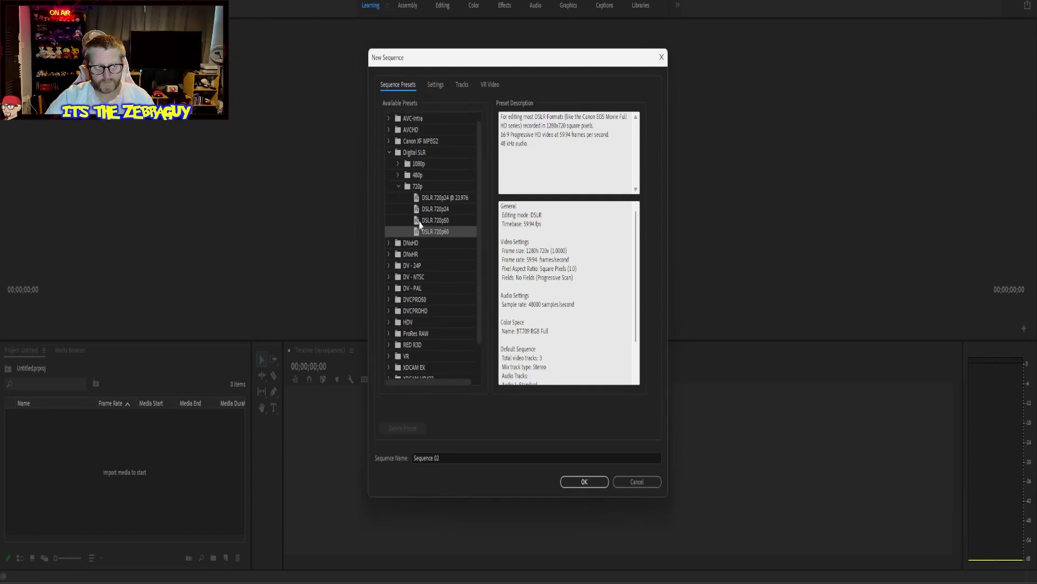
left_click(391, 154)
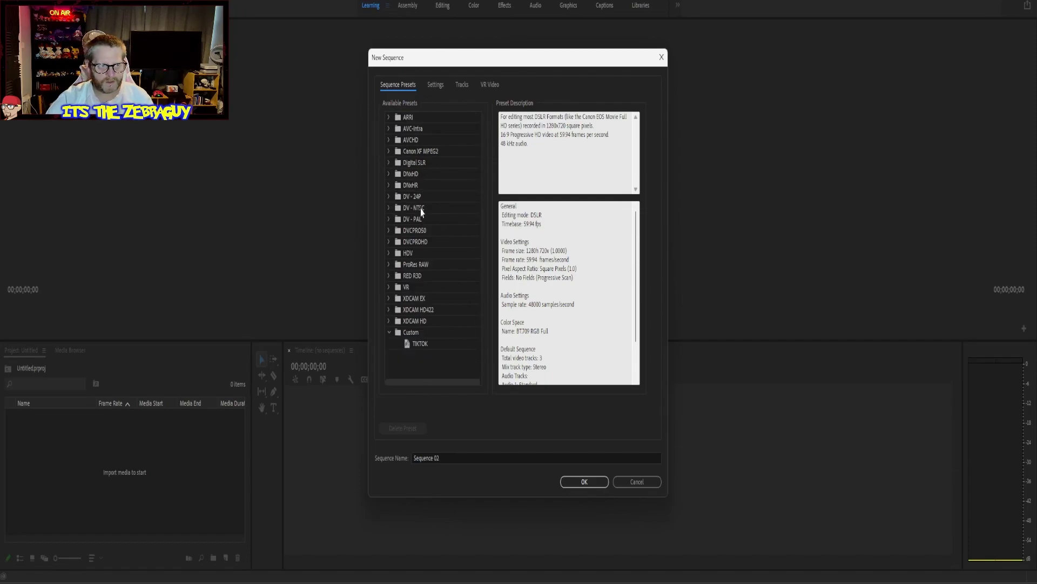
left_click(389, 163)
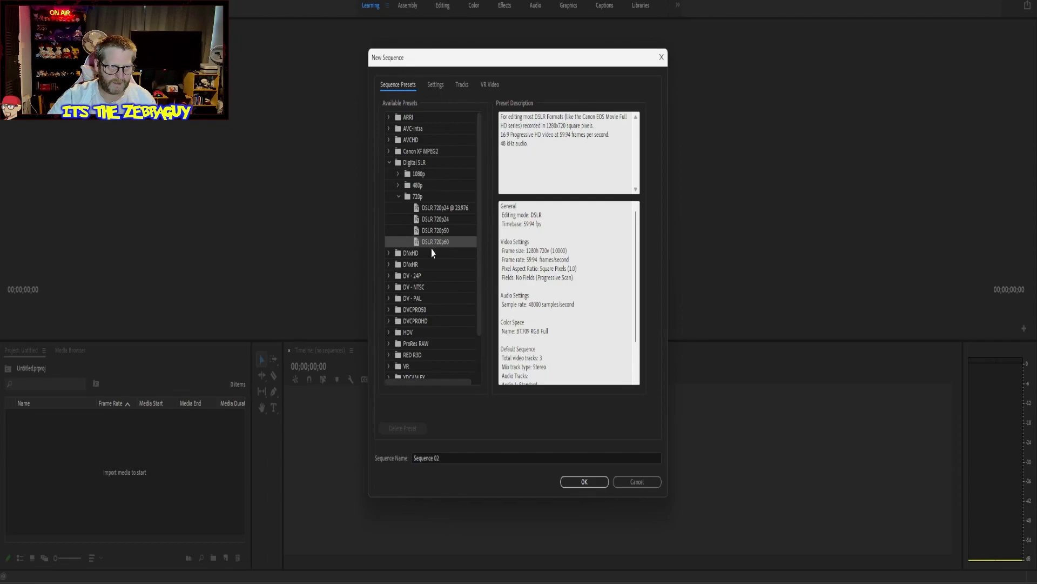
left_click(436, 87)
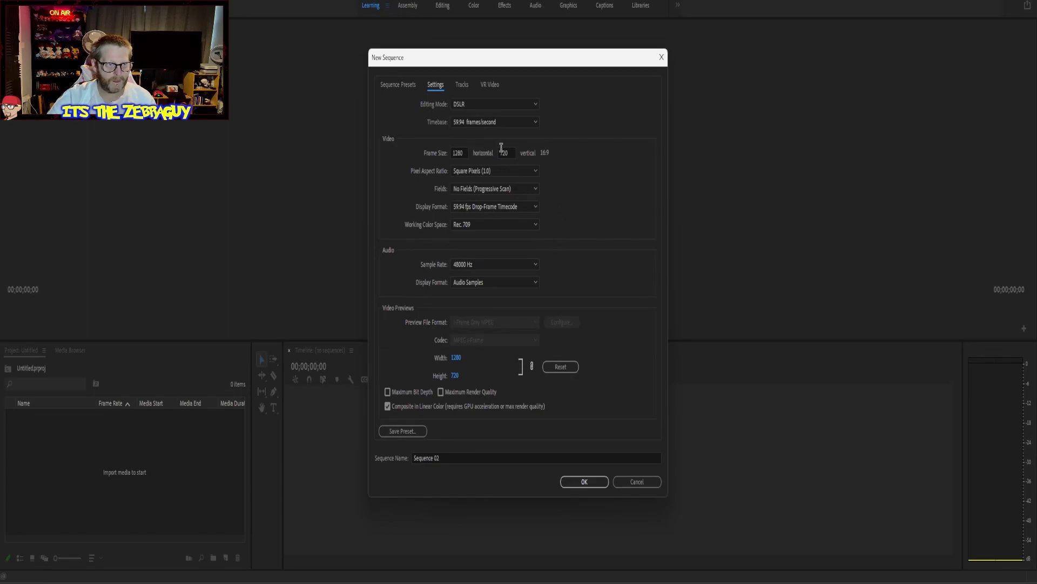
- Change the sequence frame size from 1280 wide to 1080 × 1920
left_click(465, 153)
left_click_drag(464, 154, 450, 155)
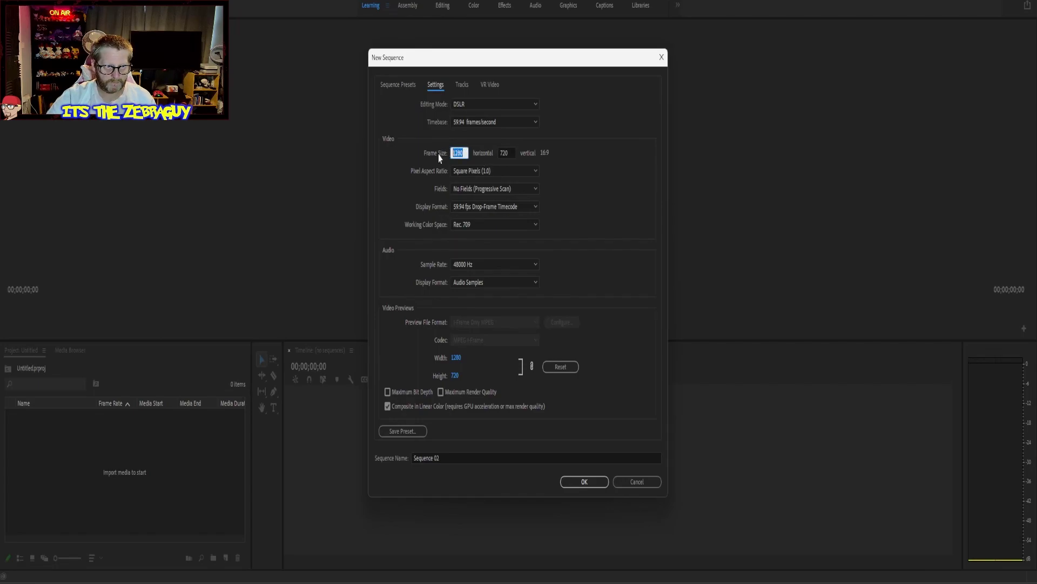
type("1080")
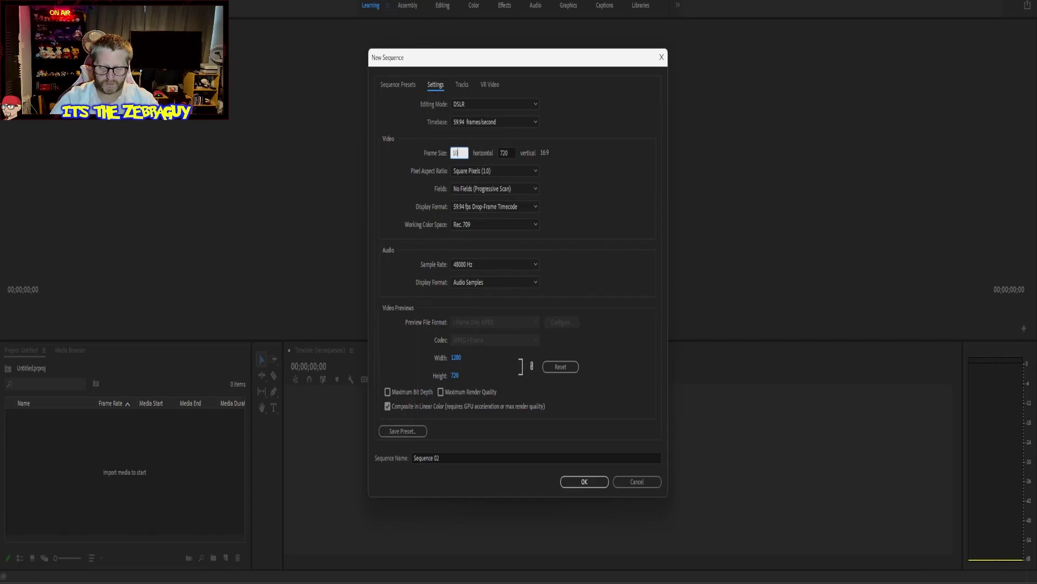
left_click(510, 153)
type("1920")
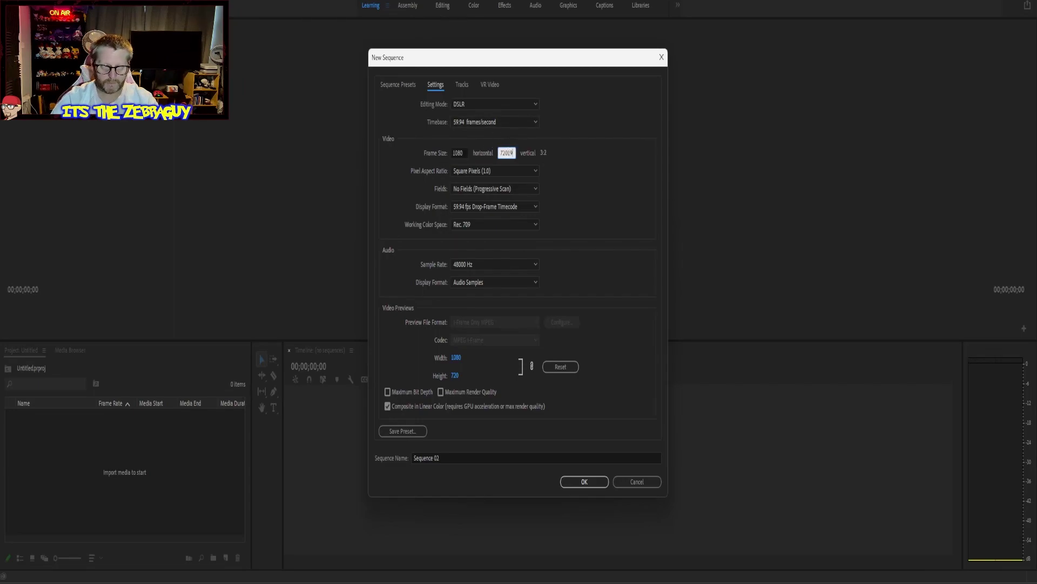
key("BackSpace")
key("BackSpace")
key("BackSpace")
key("BackSpace")
key("BackSpace")
key("BackSpace")
key("BackSpace")
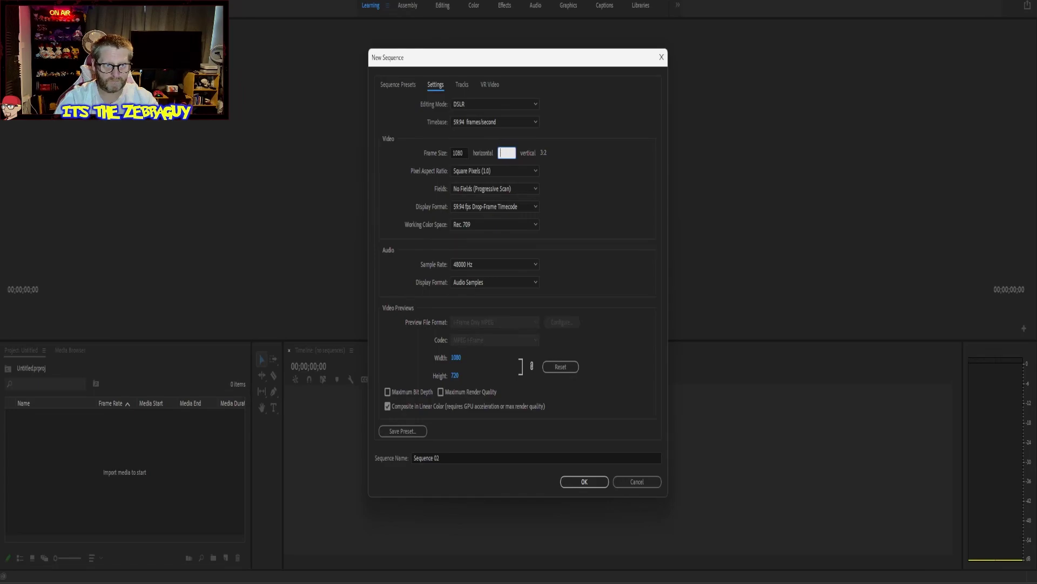
type("1920")
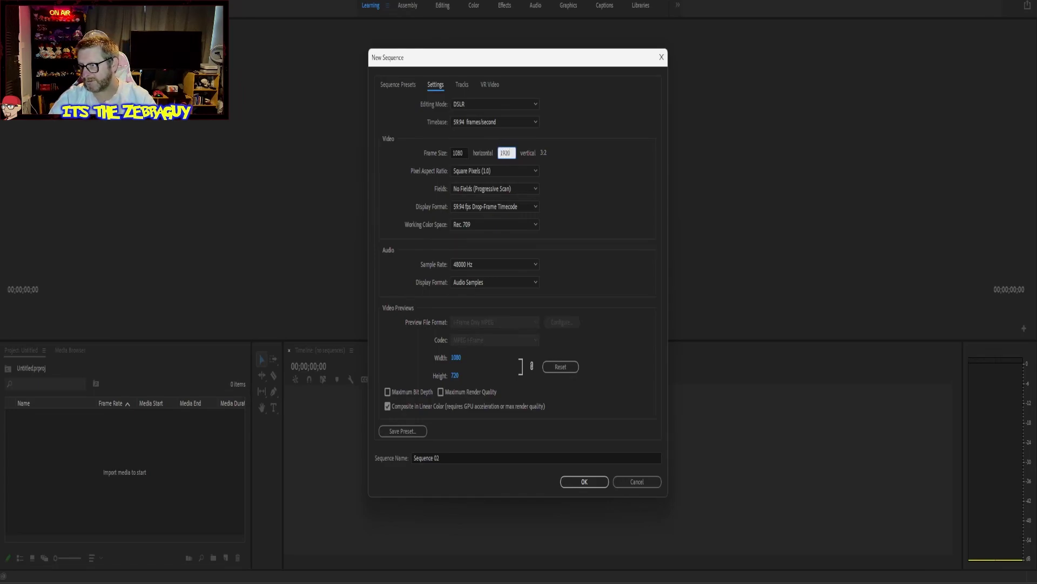
left_click(599, 216)
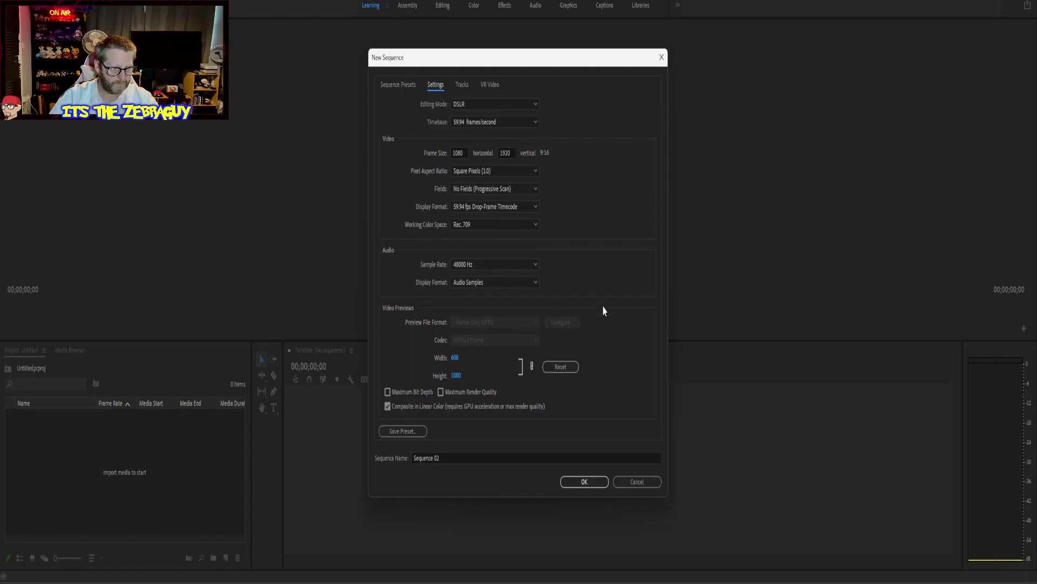
- Enable Maximum Bit Depth and Maximum Render Quality, accepting both rendering warnings
left_click(388, 392)
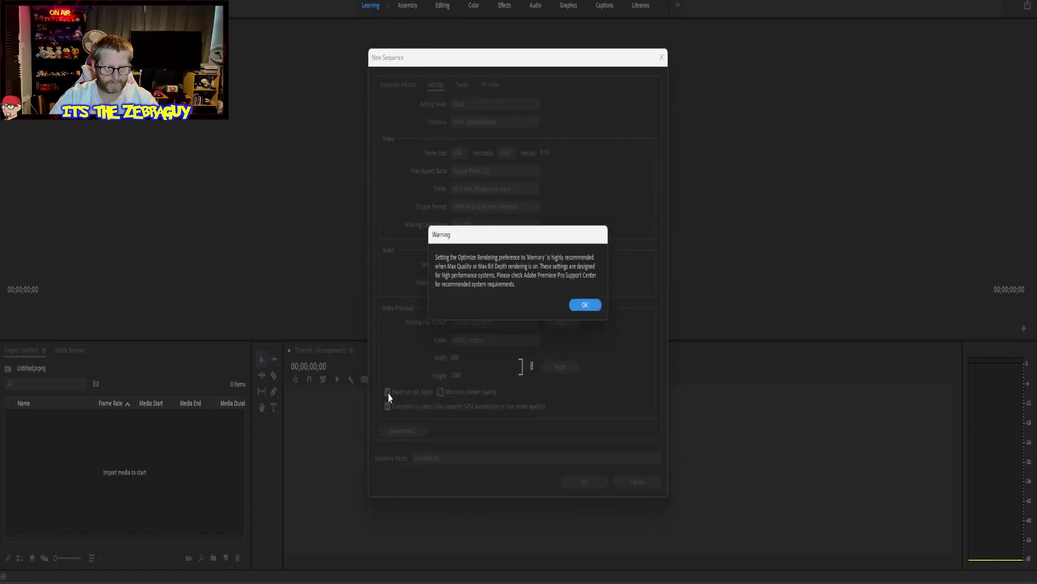
left_click(584, 306)
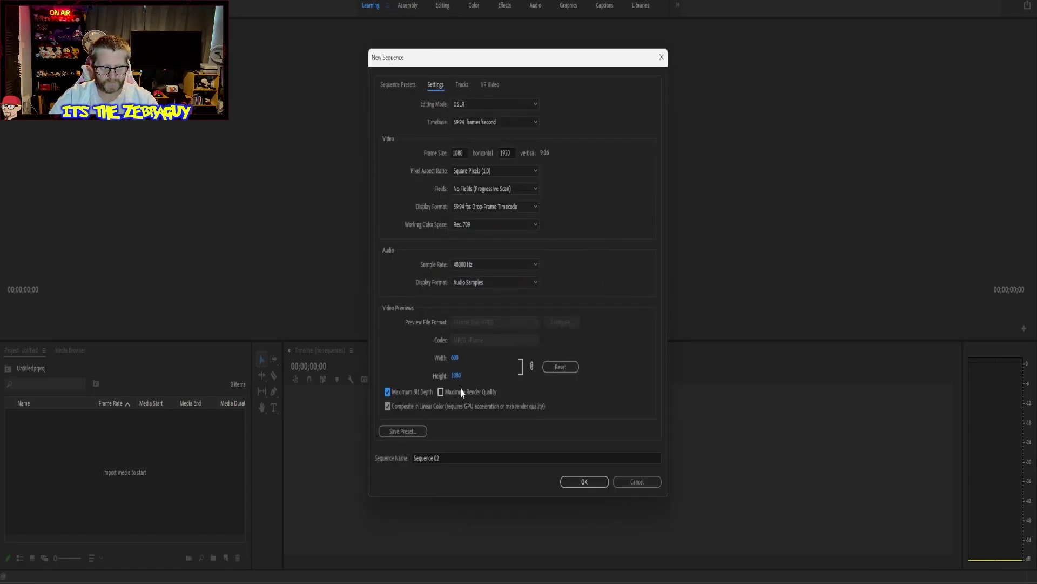
left_click(441, 393)
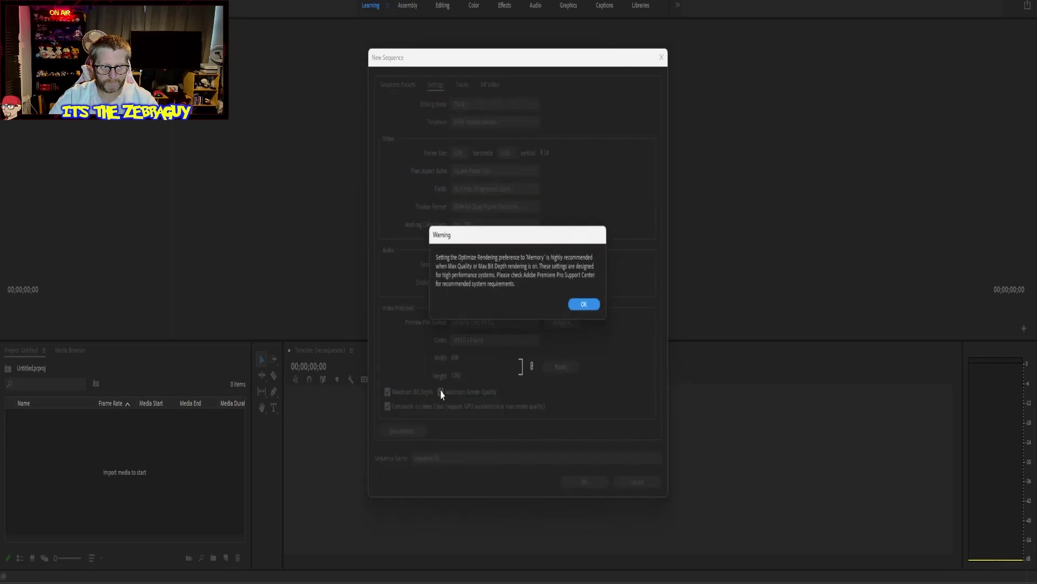
left_click(585, 305)
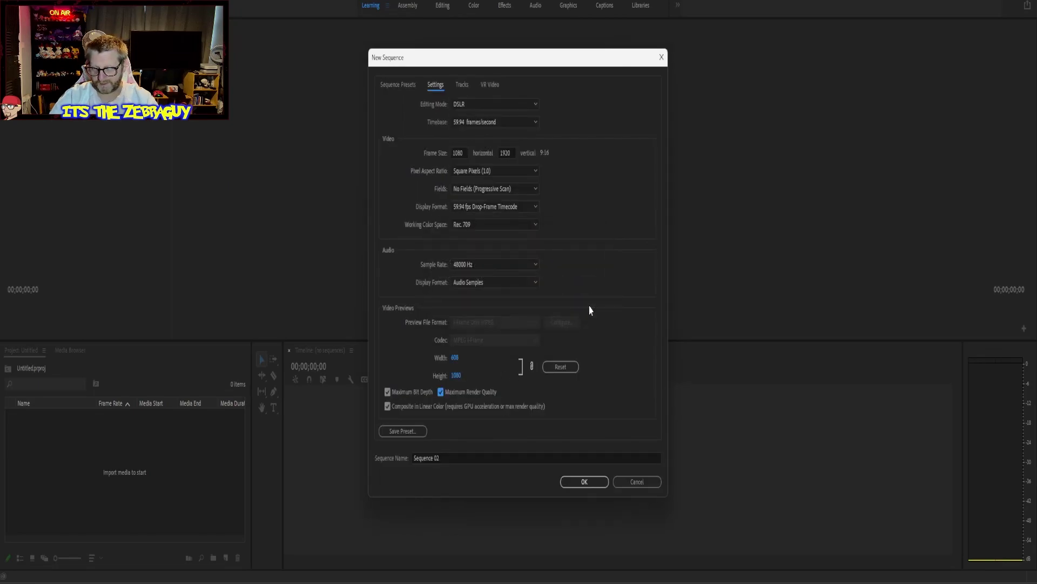
left_click(453, 458)
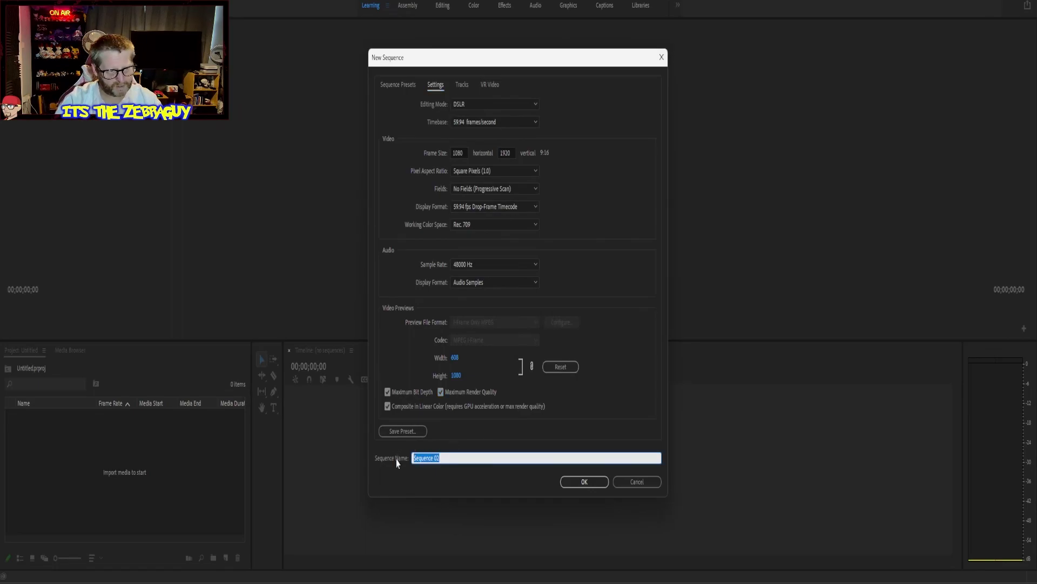
- Name the sequence 'Youtube Shorts', save the settings as preset 'Youtube shorts', and create it
type("Y")
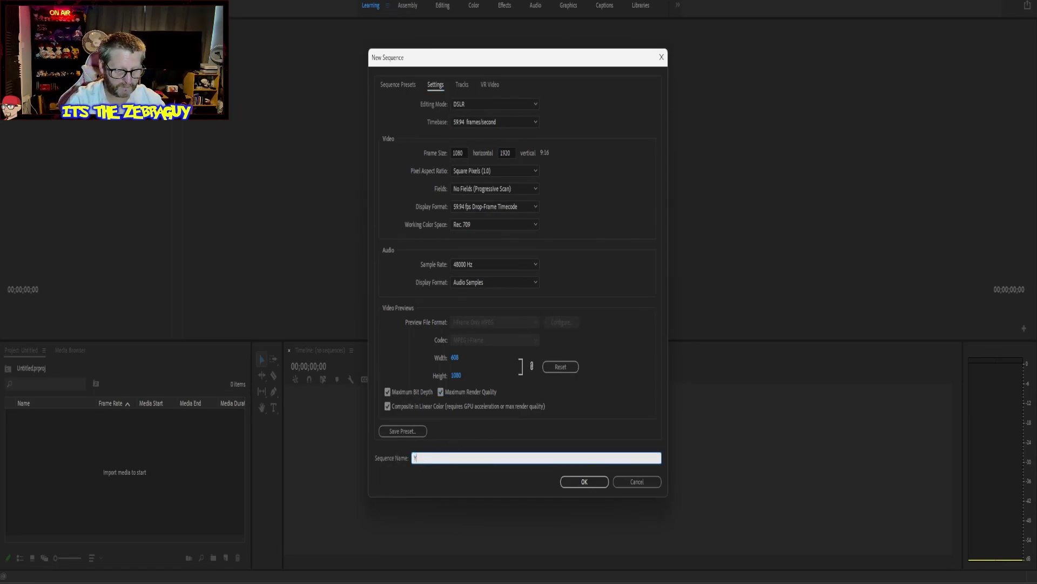
type("outube Shorts")
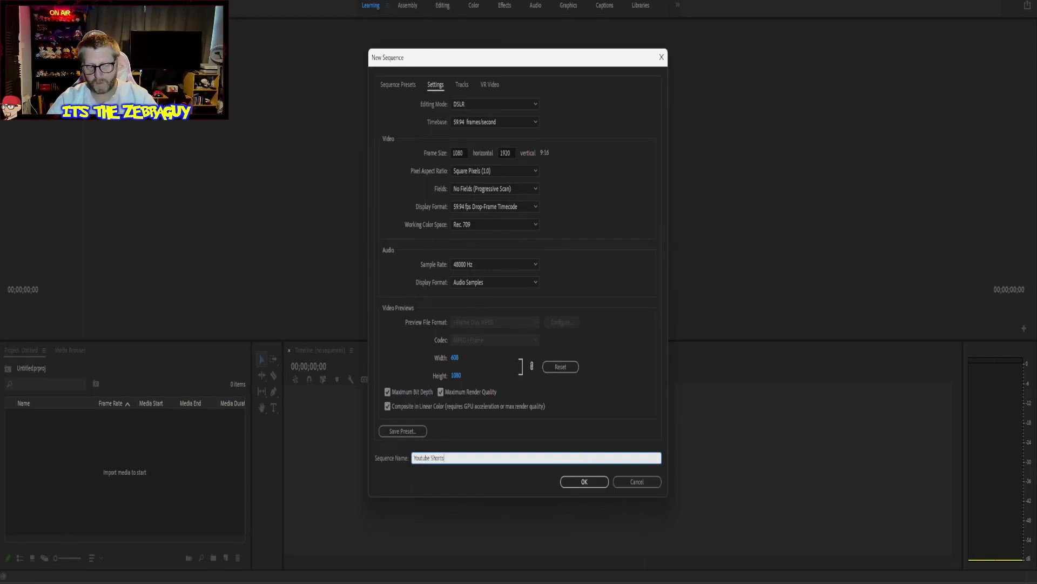
left_click(388, 432)
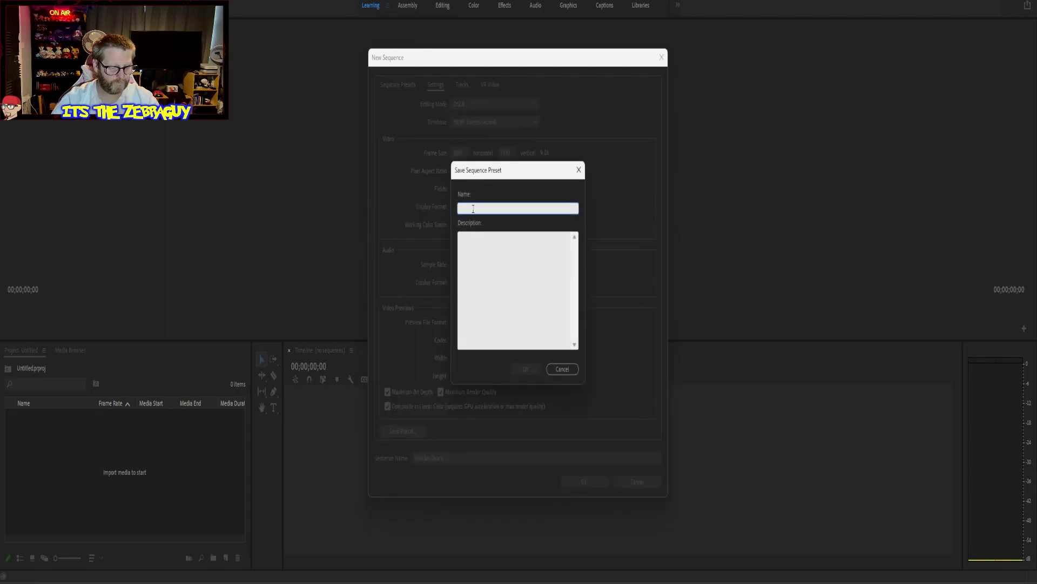
type("Youtub")
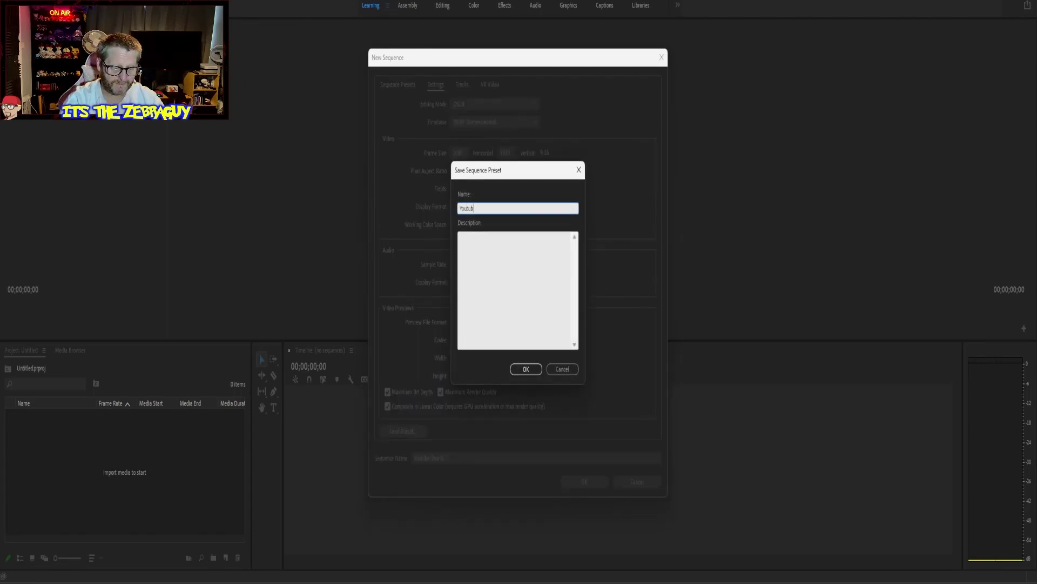
type("e shorts")
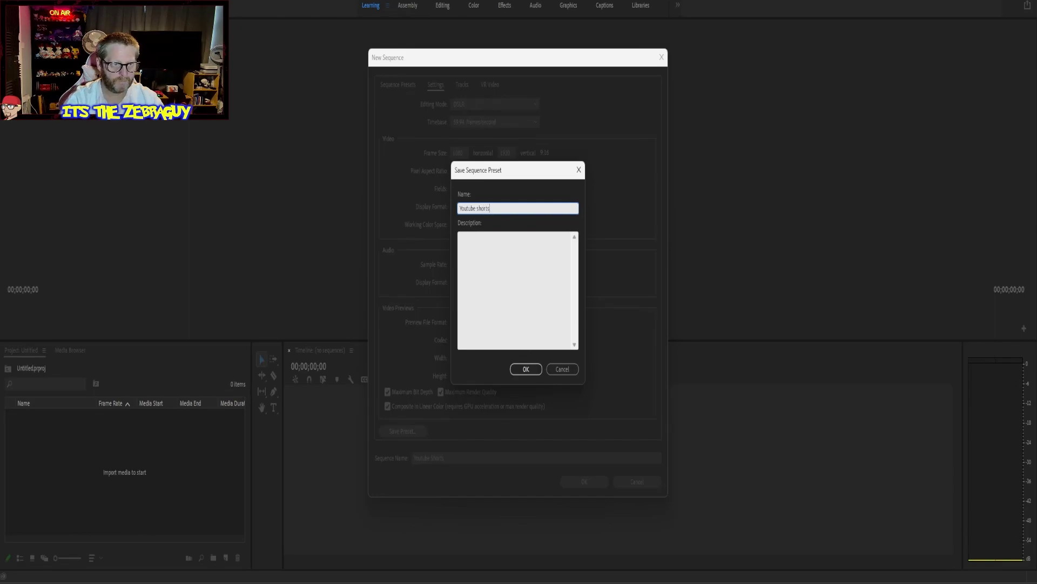
left_click(524, 371)
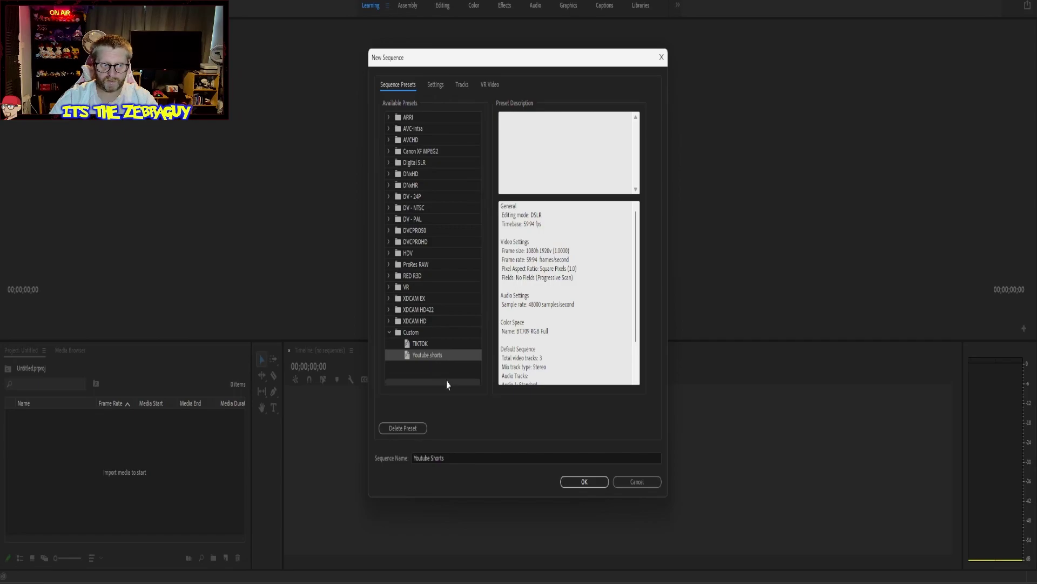
left_click(583, 484)
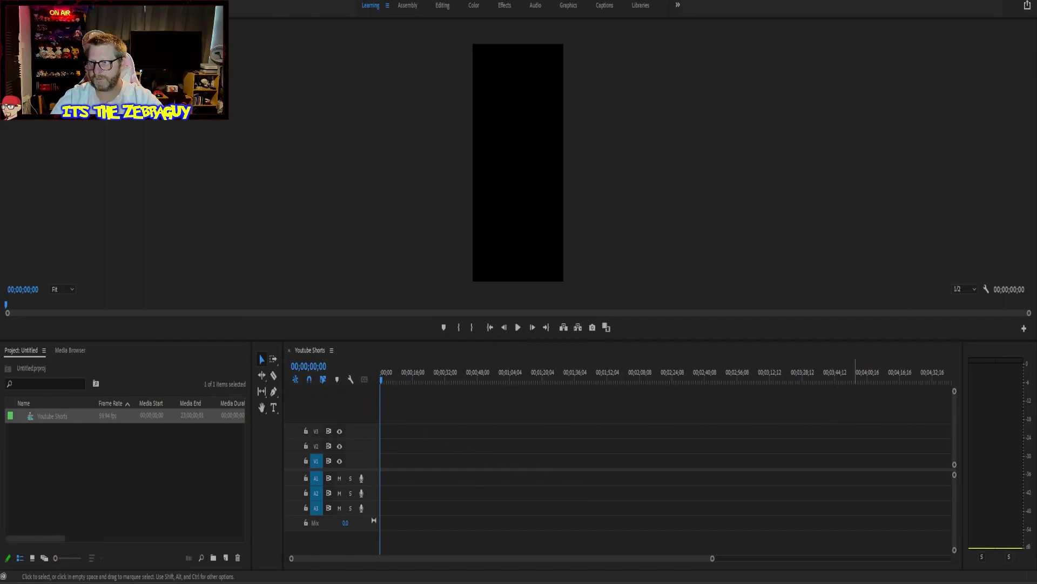
- Import pokemon 151.mp4 and place it on the Youtube Shorts timeline, keeping the existing sequence settings
left_click_drag(1036, 157, 131, 472)
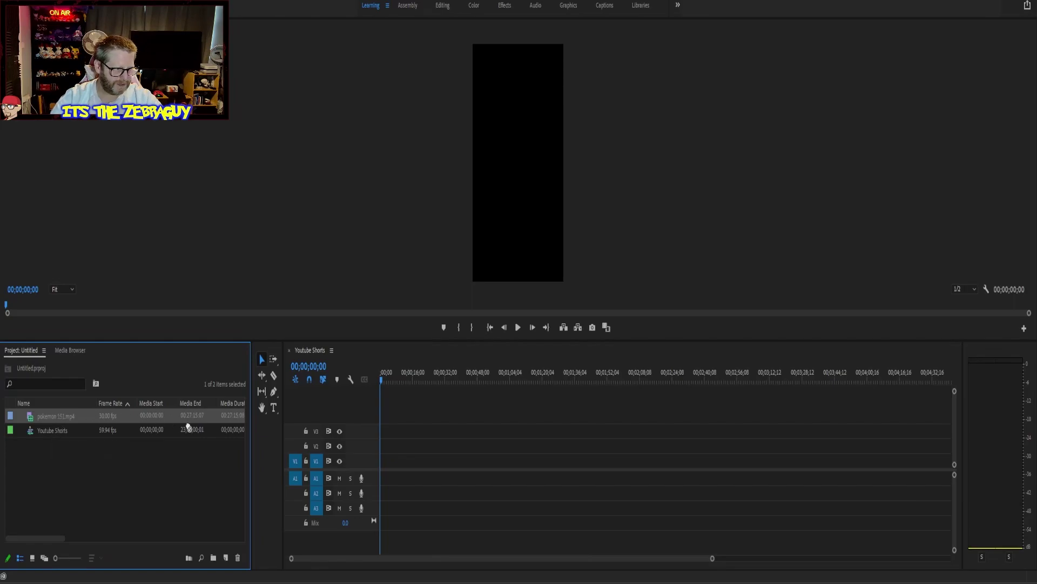
left_click_drag(189, 416, 383, 468)
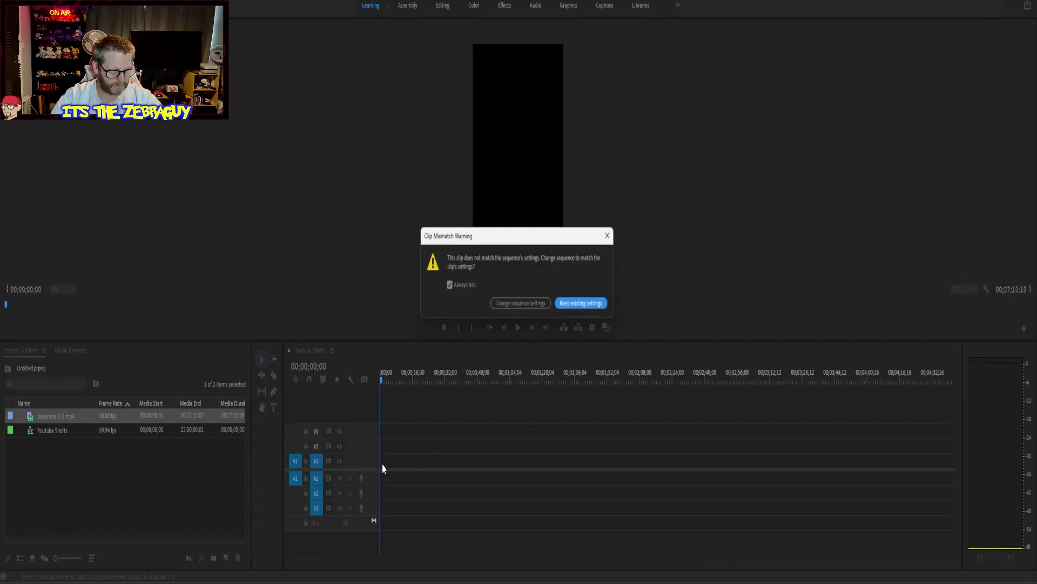
left_click(600, 306)
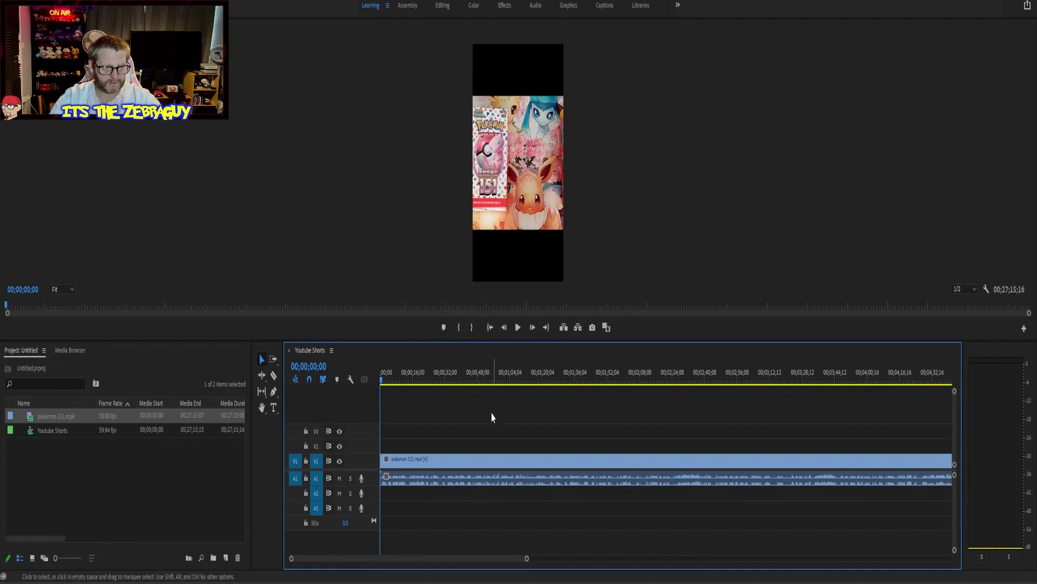
- Select the pokemon 151.mp4 clip and switch to the Editing workspace
left_click(471, 464)
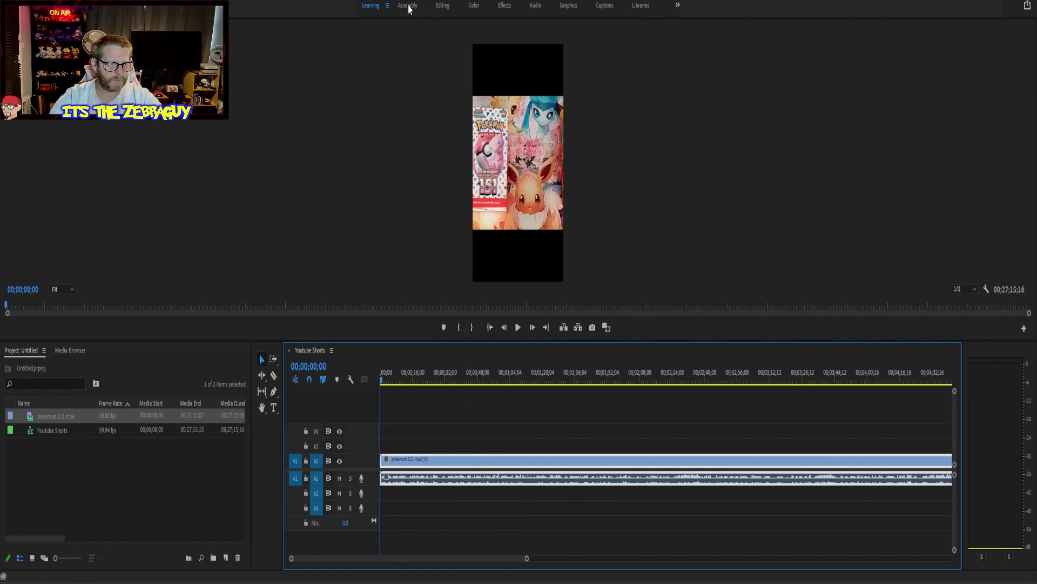
left_click(442, 7)
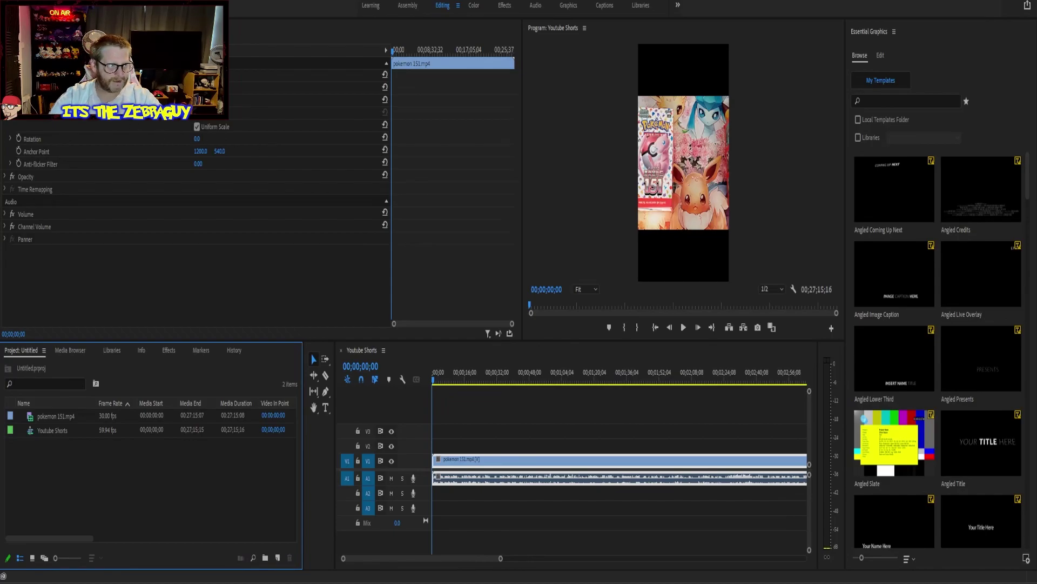
- Use Motion's transform handles to scale the Pokémon clip up to fill the frame height and center it
left_click(25, 89)
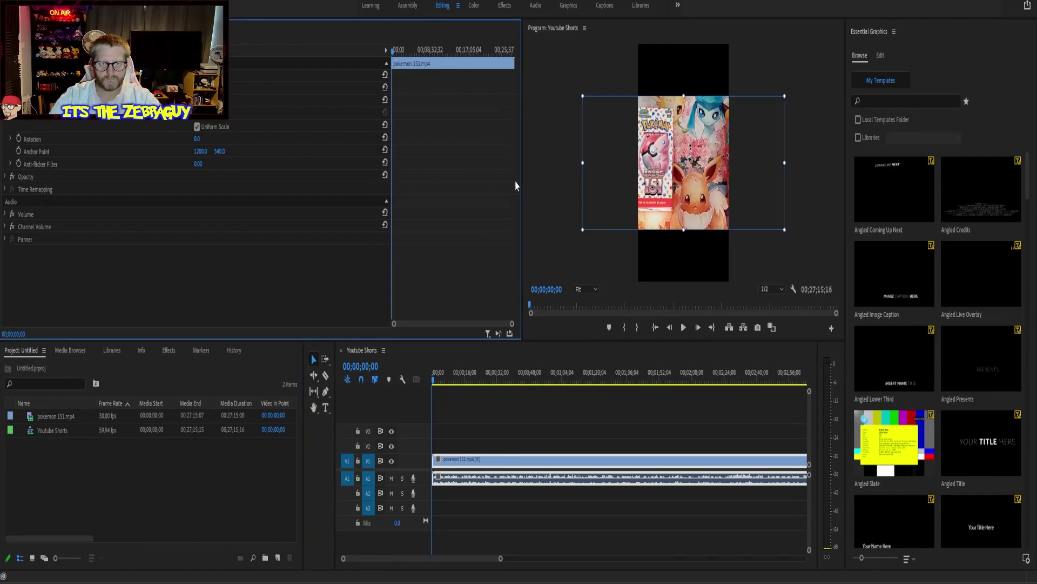
left_click_drag(670, 190, 703, 190)
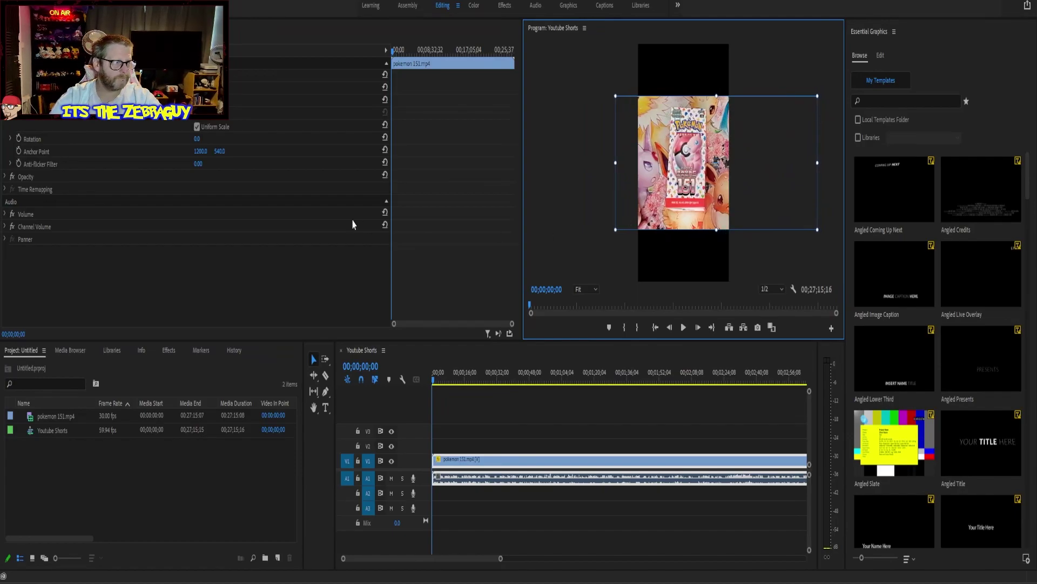
left_click(486, 168)
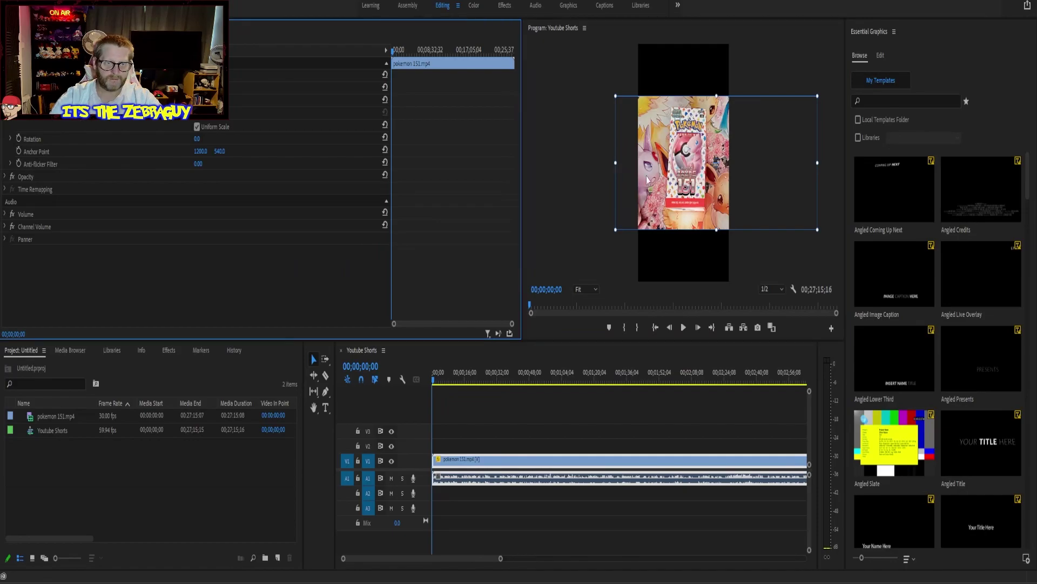
left_click_drag(716, 229, 715, 281)
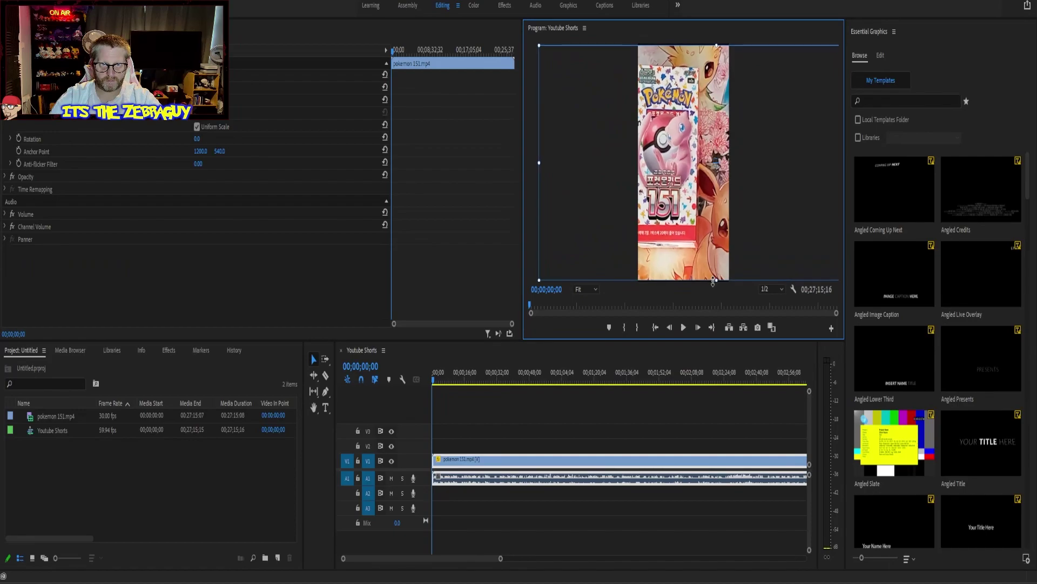
left_click_drag(689, 232, 703, 234)
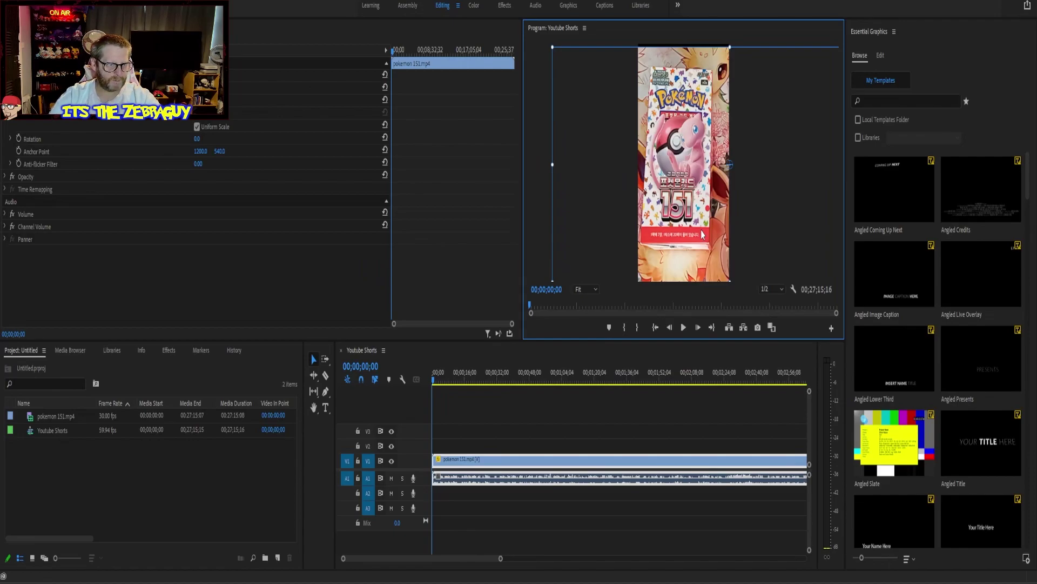
left_click(370, 6)
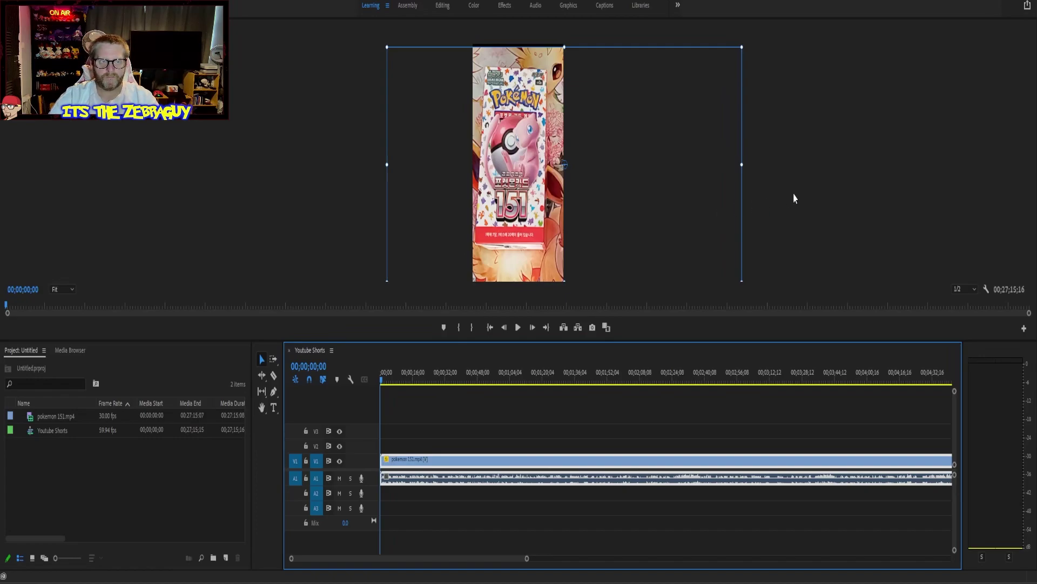
- Quick-export the sequence as Youtube Shorts.mp4 using Match Source - Adaptive High Bitrate
left_click(1026, 8)
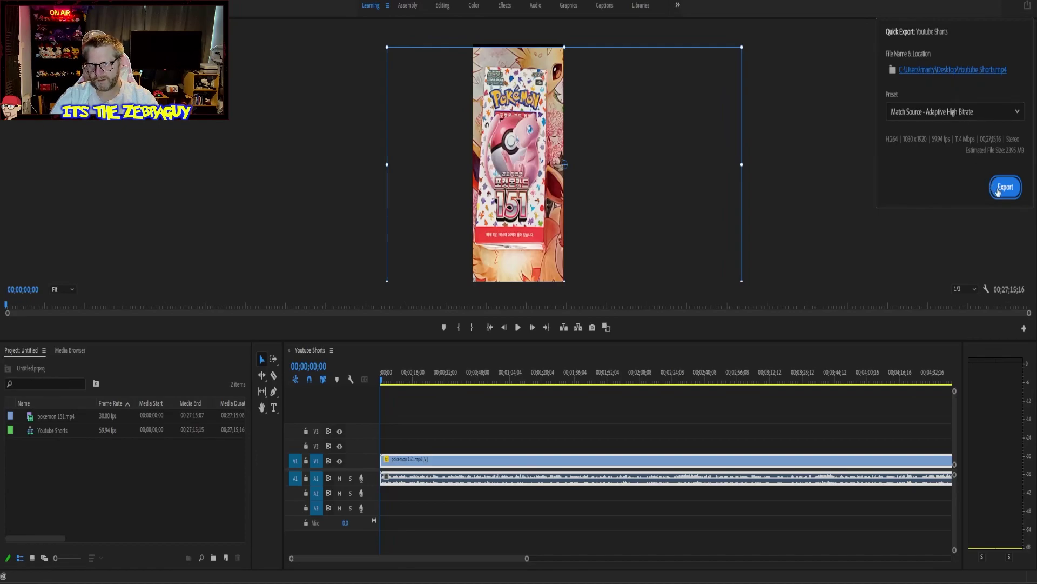
left_click(836, 176)
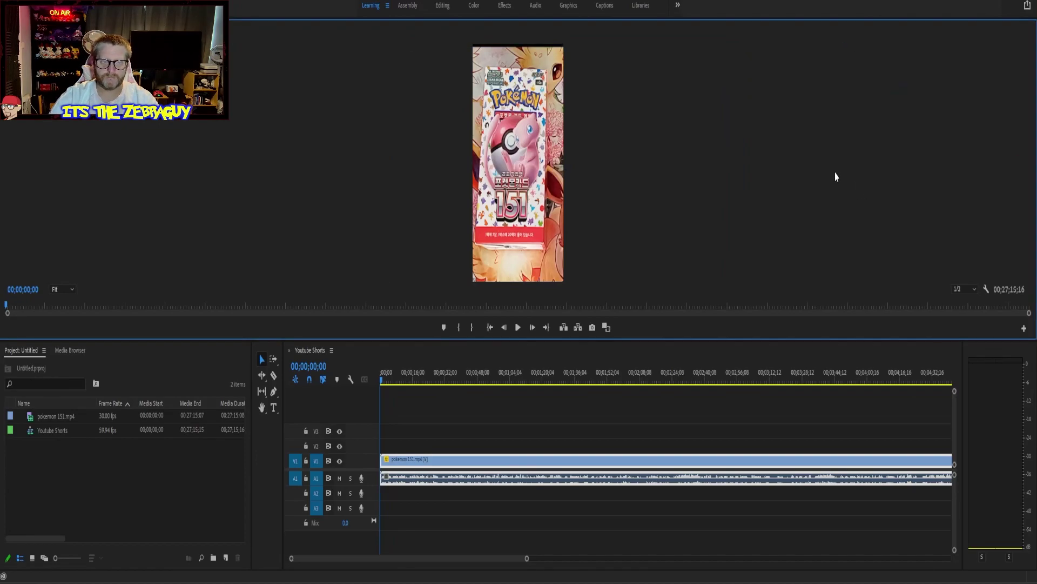